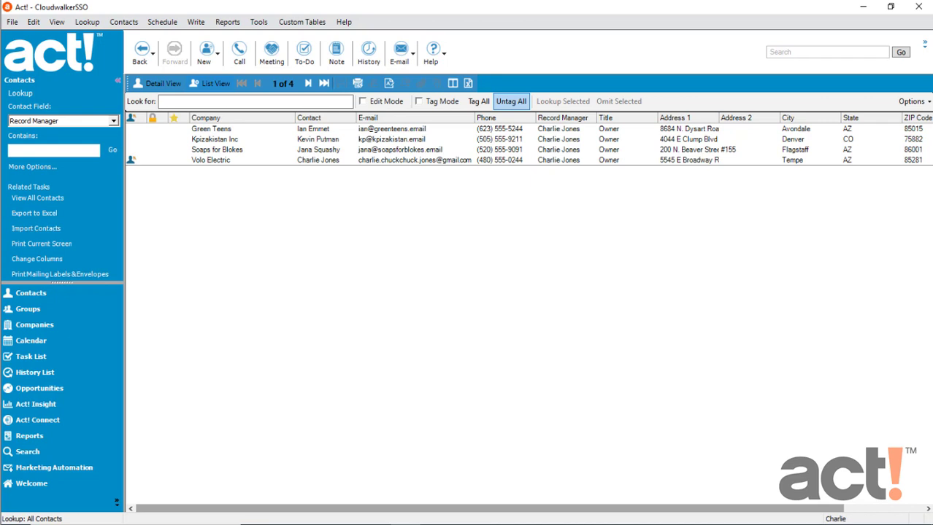
# - Start a database backup from the File > Back Up menu
pyautogui.click(13, 22)
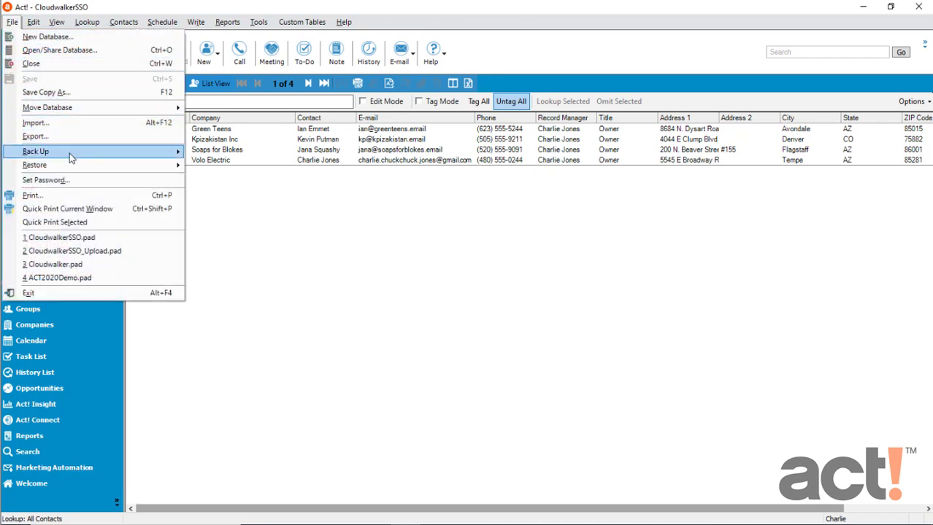
pyautogui.moveTo(75, 158)
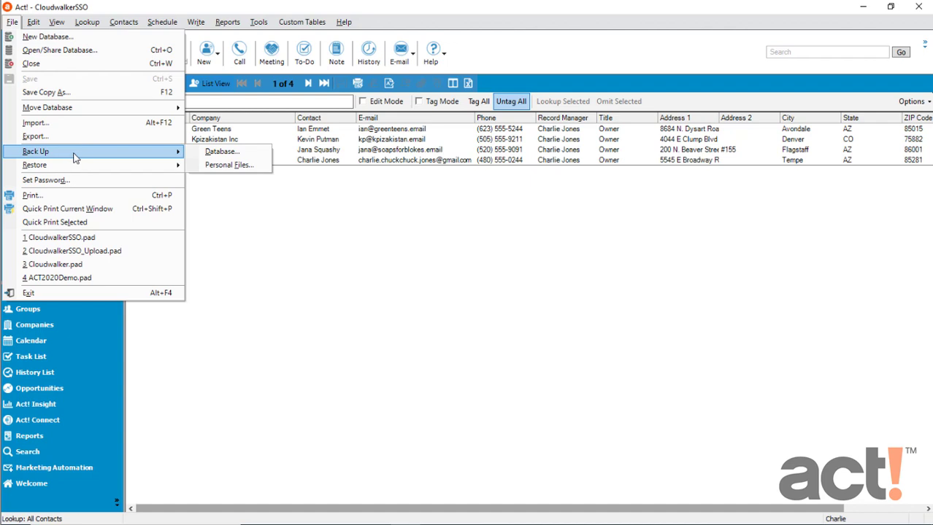
pyautogui.click(218, 154)
# - Set the backup file to CloudwalkerSSO.zip in the Desktop's DB Backups folder
pyautogui.click(537, 248)
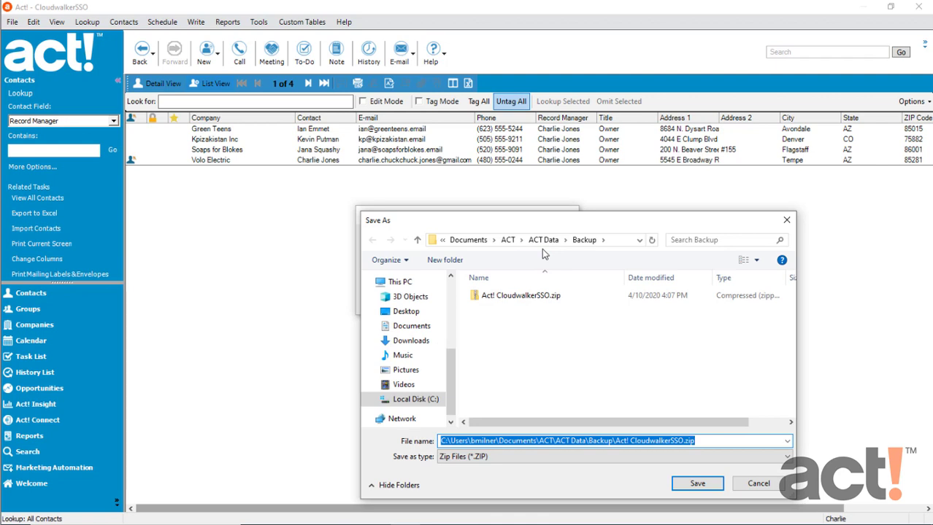
pyautogui.moveTo(454, 379); pyautogui.dragTo(456, 365)
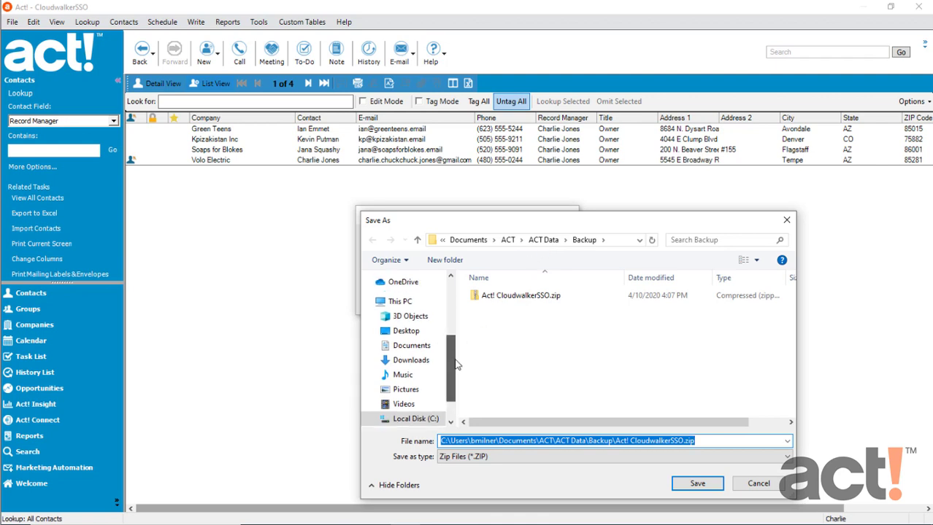
pyautogui.click(408, 333)
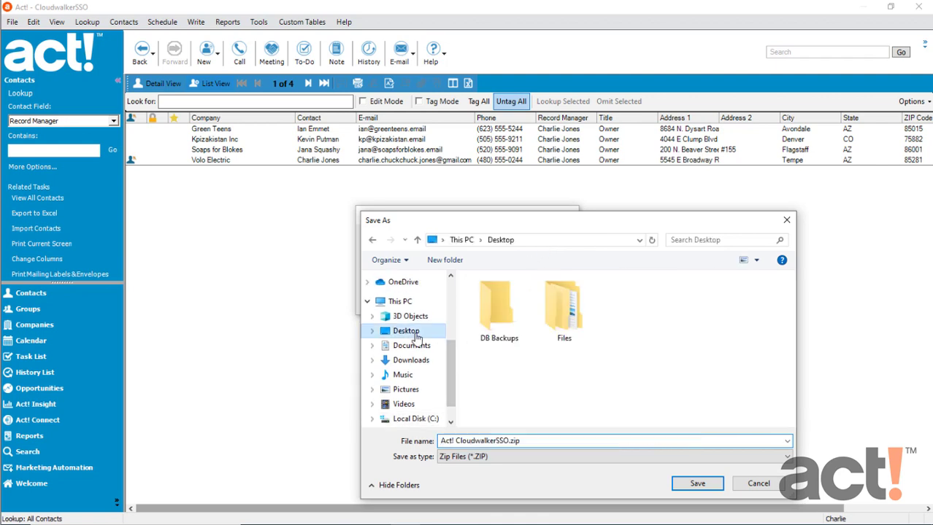
pyautogui.doubleClick(499, 310)
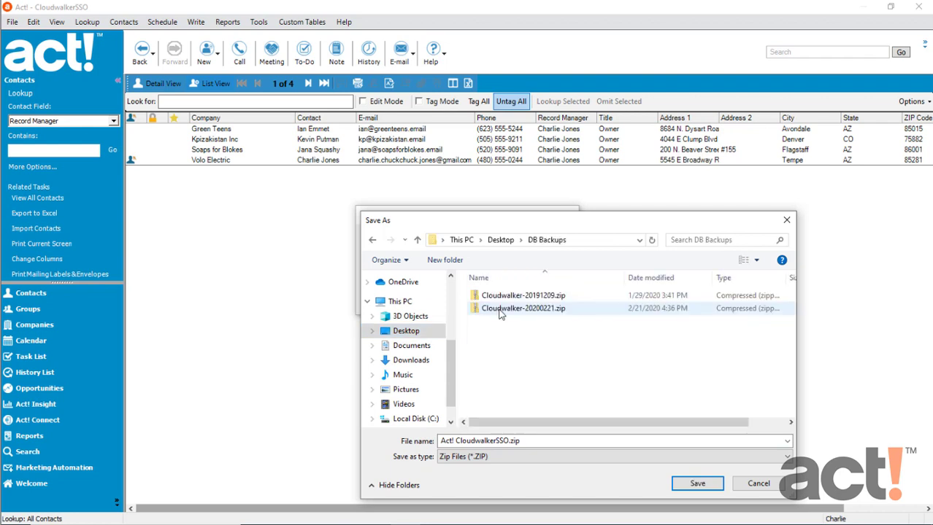
pyautogui.click(456, 442)
pyautogui.click(456, 441)
pyautogui.moveTo(456, 442); pyautogui.dragTo(350, 437)
pyautogui.press('BackSpace')
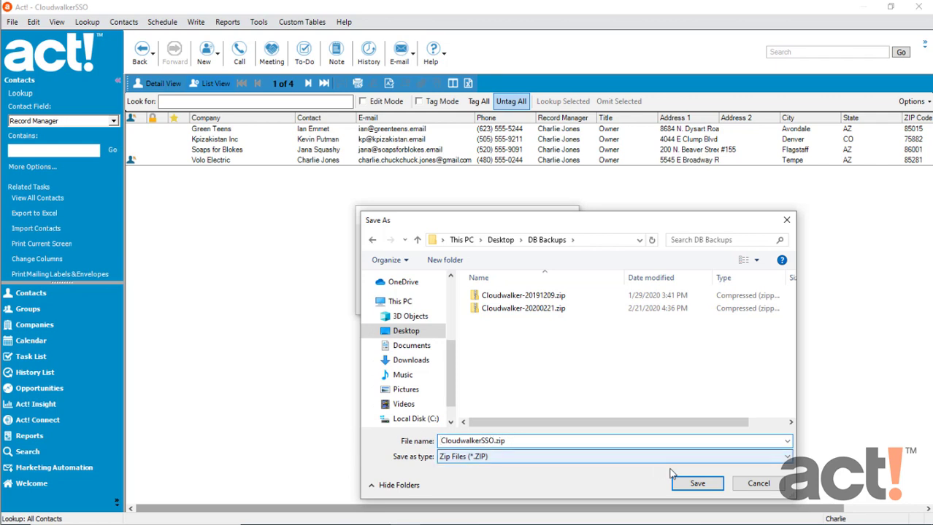
pyautogui.click(697, 485)
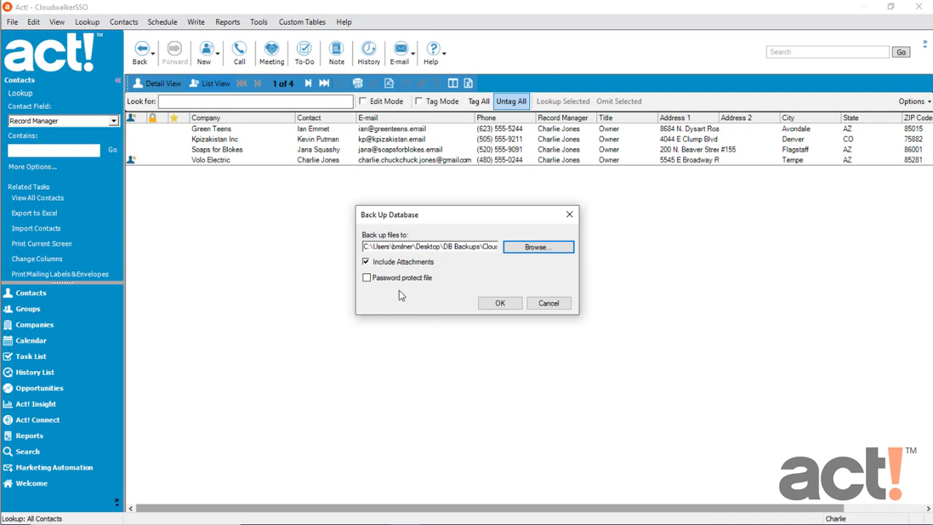
# - Run the backup and acknowledge the 'Backup completed successfully' message
pyautogui.click(500, 305)
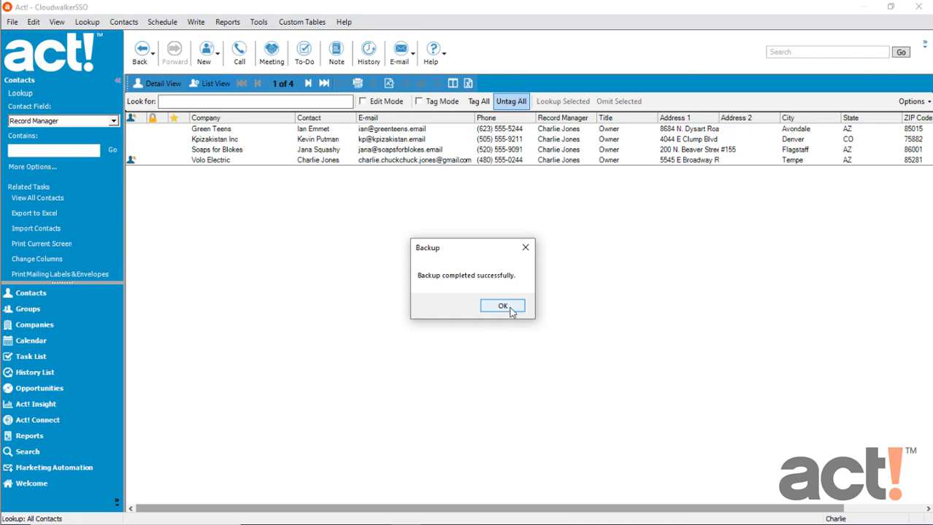
pyautogui.click(512, 310)
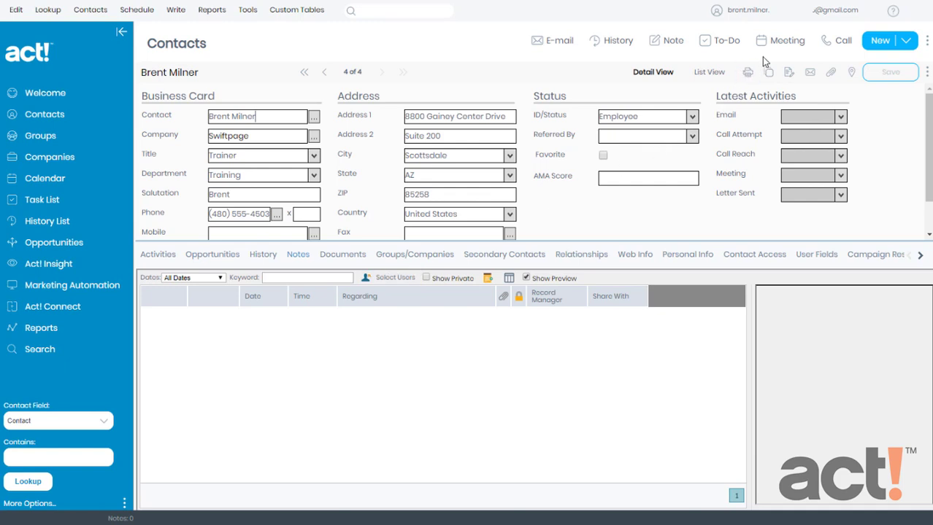
# - Go to User Management from the account menu at the top right
pyautogui.click(807, 14)
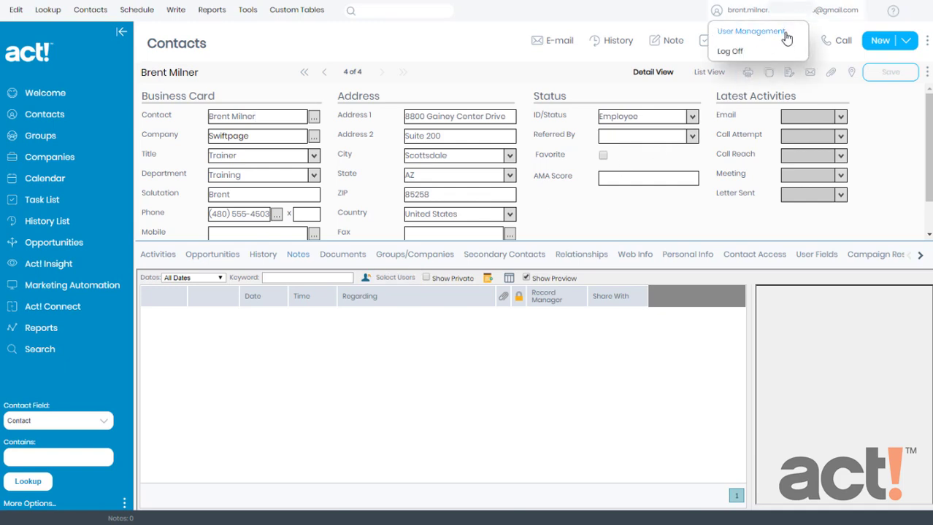
pyautogui.click(786, 38)
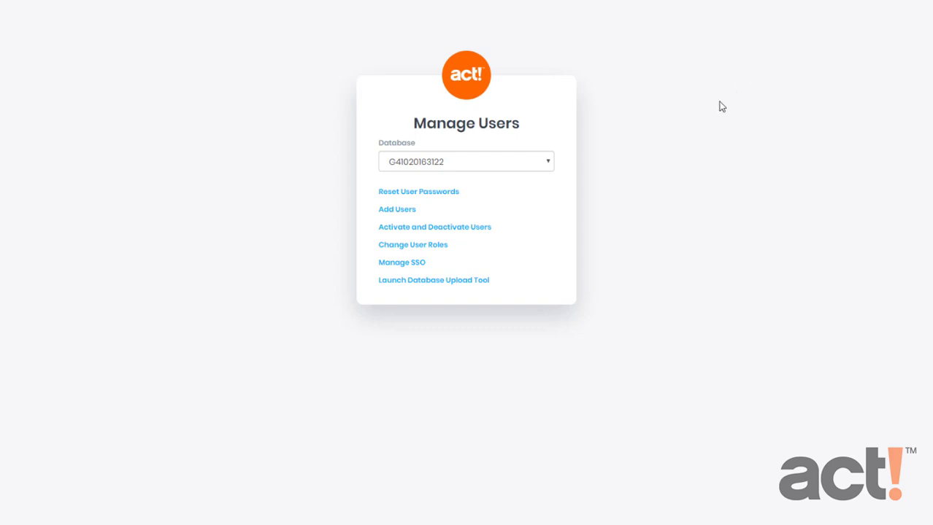
# - Launch the database upload tool and attach CloudwalkerSSO.zip from Training > Act! > DBs > v22
pyautogui.click(482, 290)
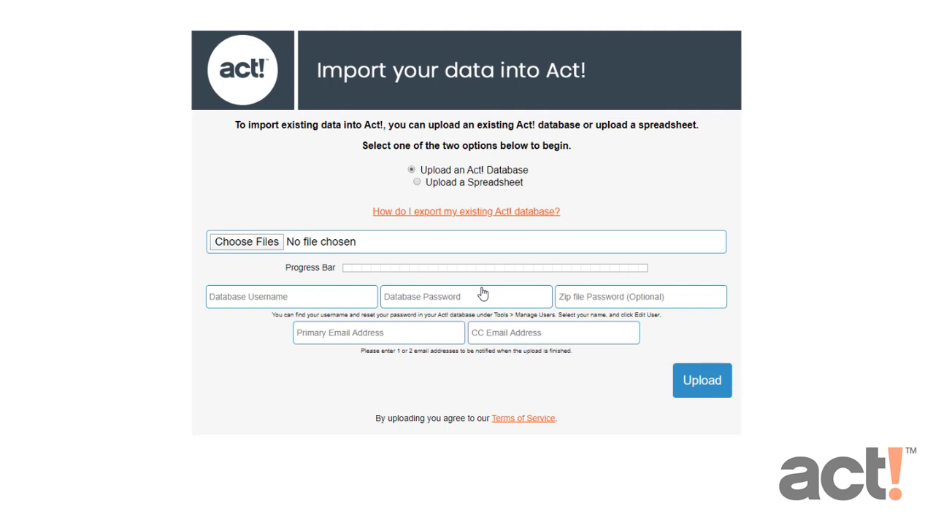
pyautogui.click(259, 250)
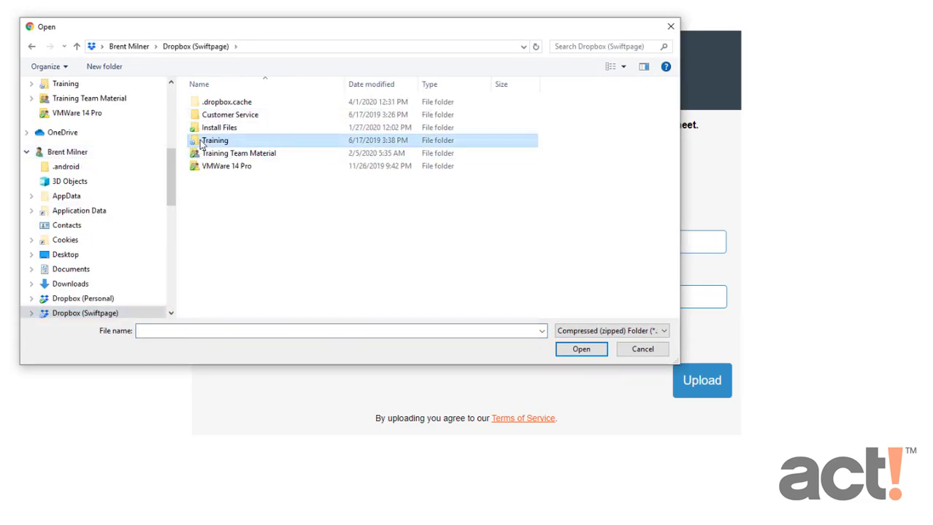
pyautogui.doubleClick(195, 141)
pyautogui.doubleClick(203, 102)
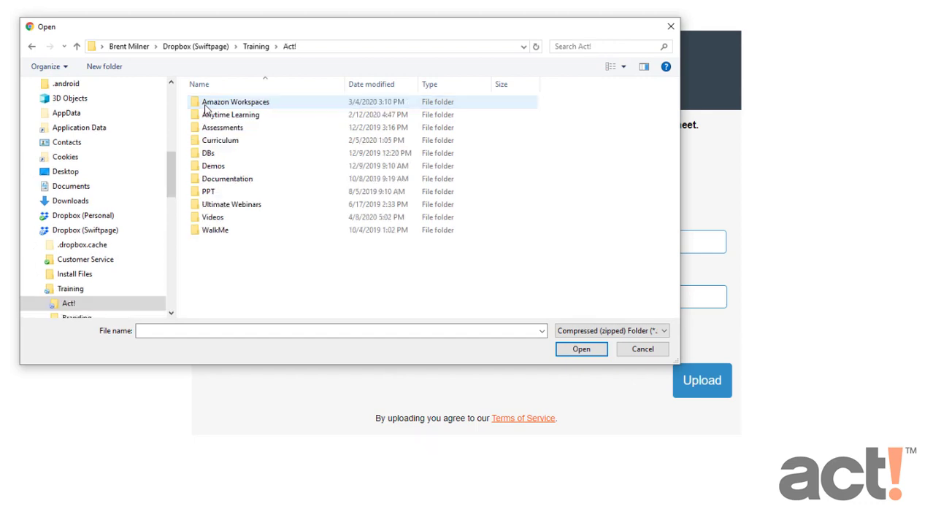
pyautogui.doubleClick(208, 153)
pyautogui.doubleClick(210, 128)
pyautogui.click(210, 130)
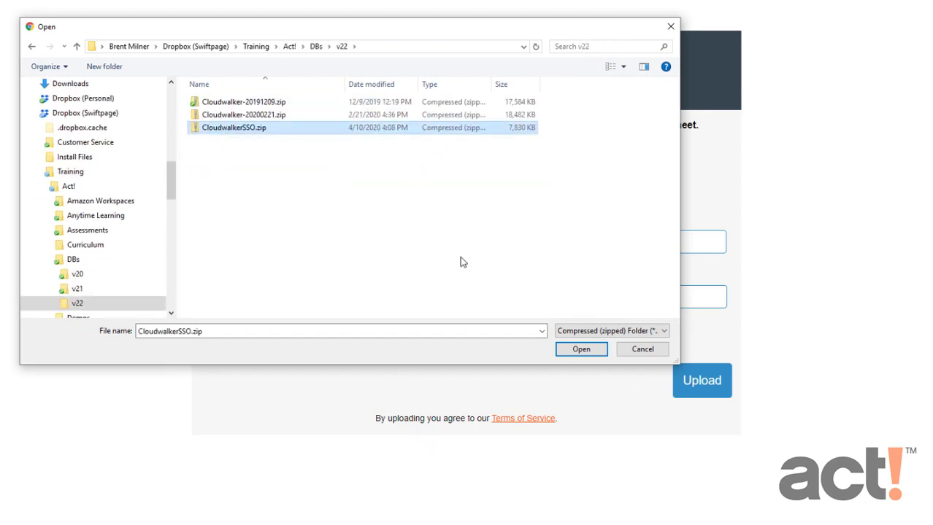
pyautogui.click(578, 349)
pyautogui.click(254, 298)
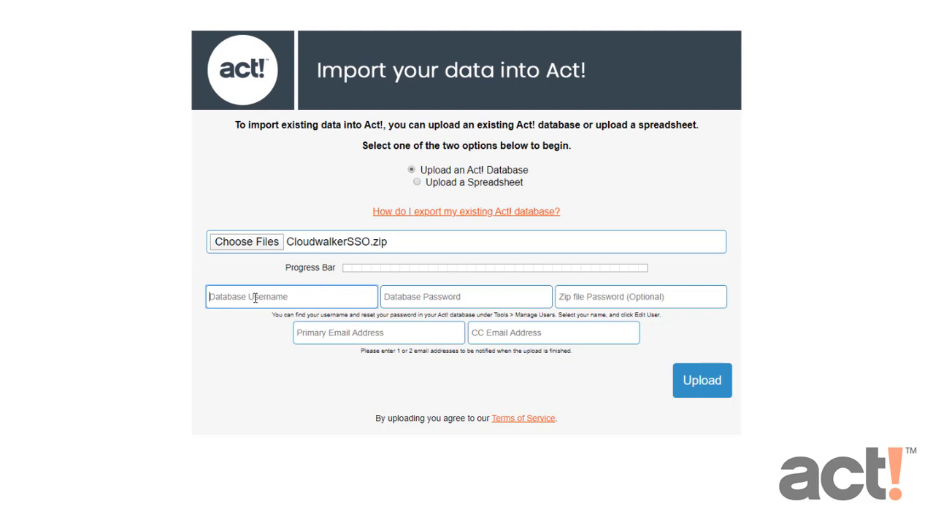
# - Enter the database username, password and notification e-mail address, then upload the backup
pyautogui.write('Charlie')
pyautogui.press('Tab')
pyautogui.write('*********')
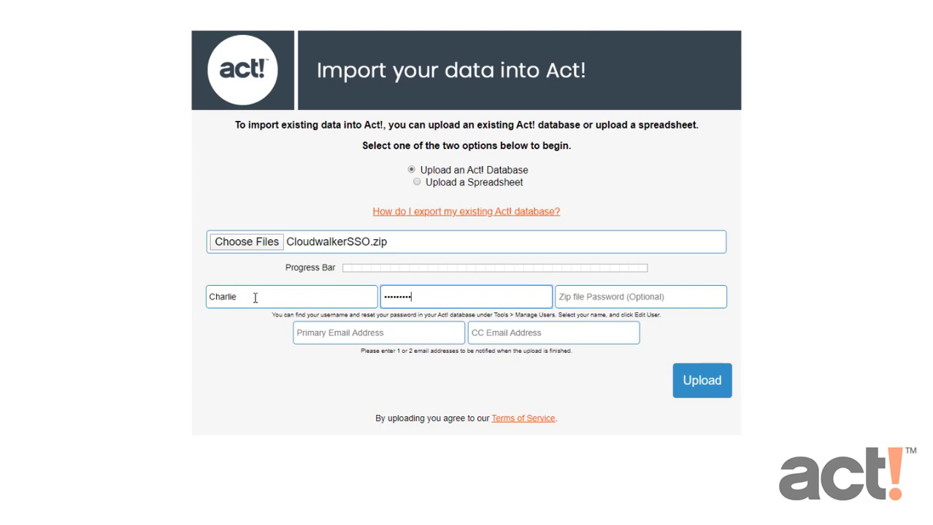
pyautogui.click(603, 297)
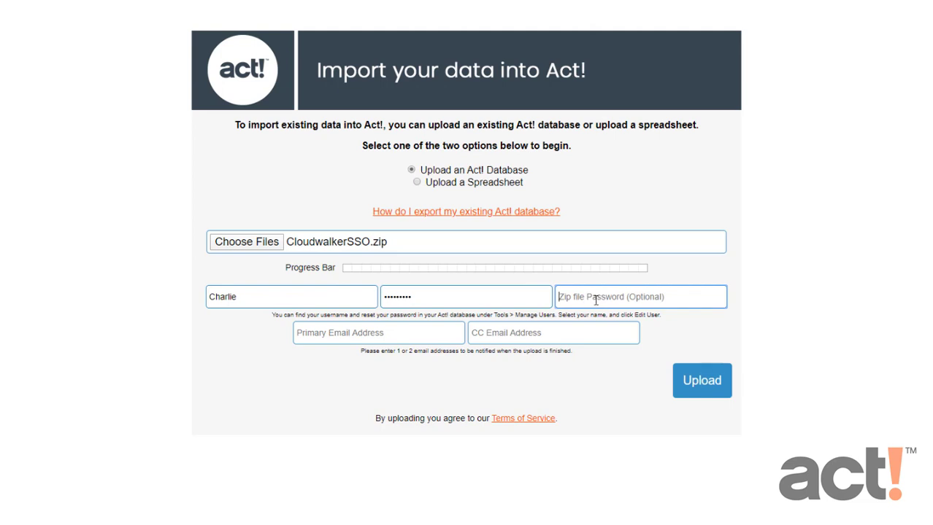
pyautogui.click(337, 334)
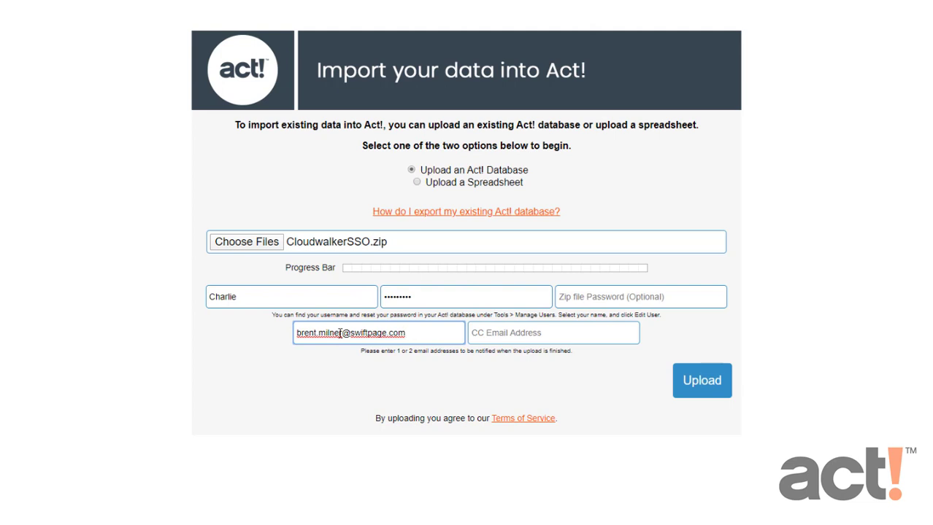
pyautogui.click(711, 387)
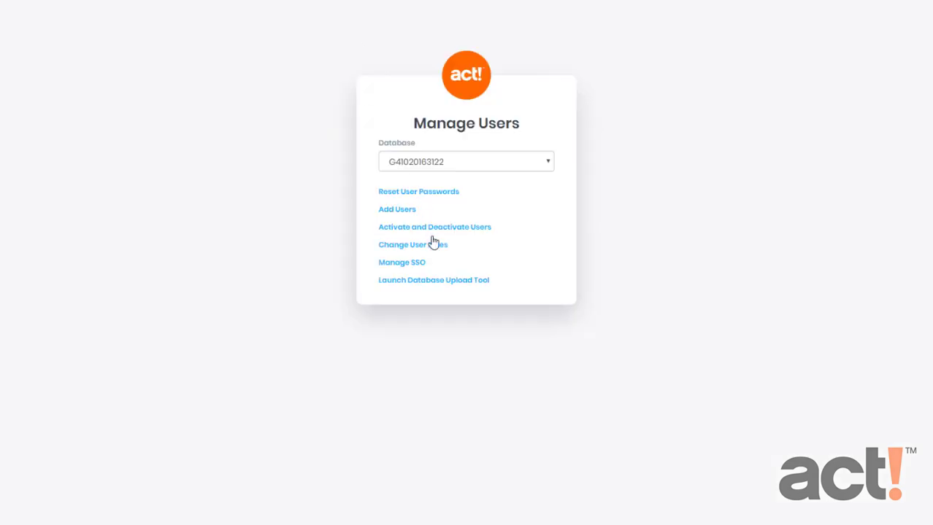
# - Switch the upload tool to Upload a Spreadsheet and download the CSV import template
pyautogui.click(439, 283)
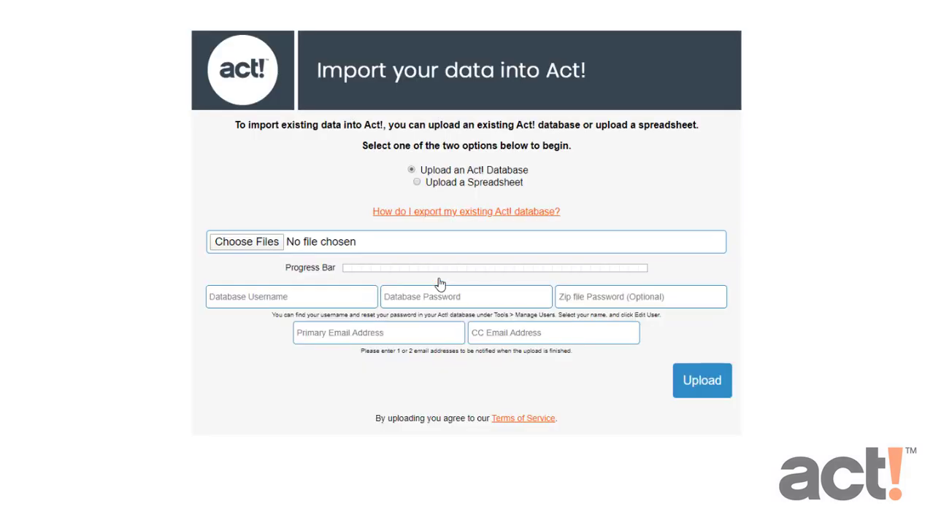
pyautogui.click(417, 184)
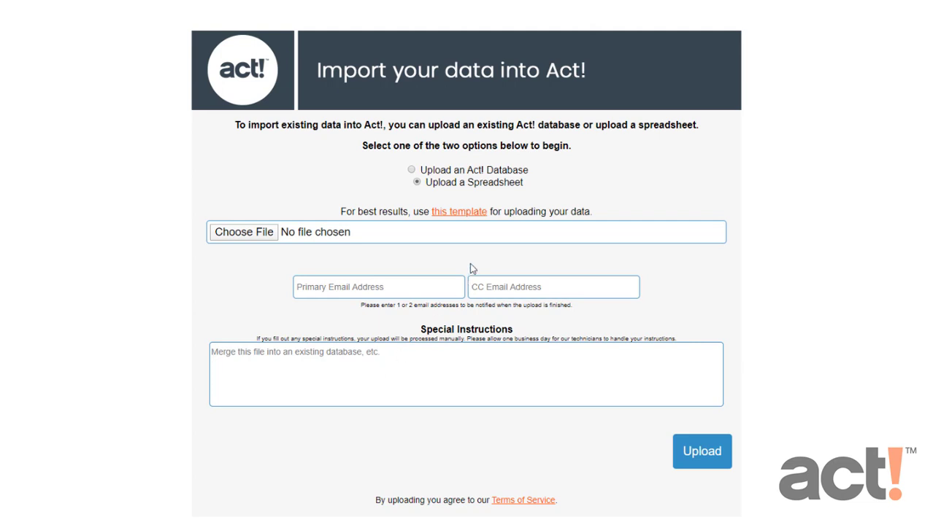
pyautogui.click(465, 212)
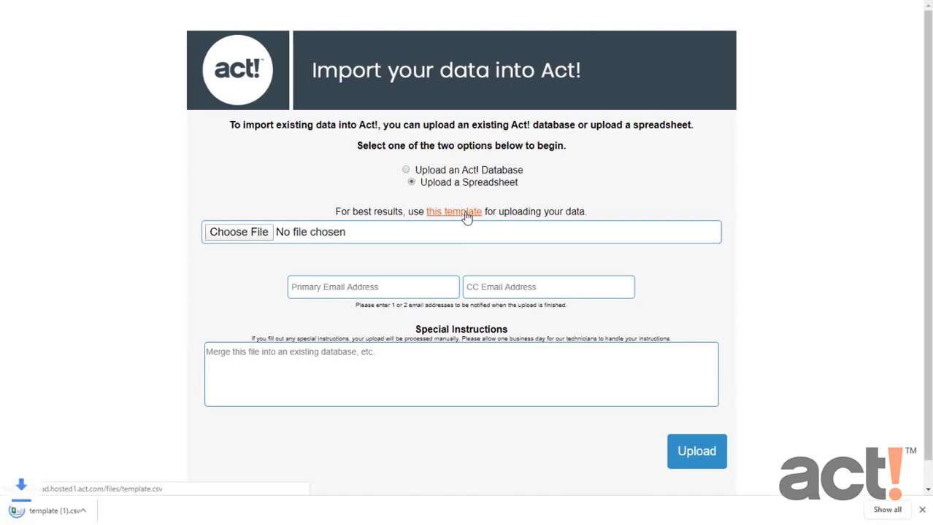
pyautogui.click(56, 514)
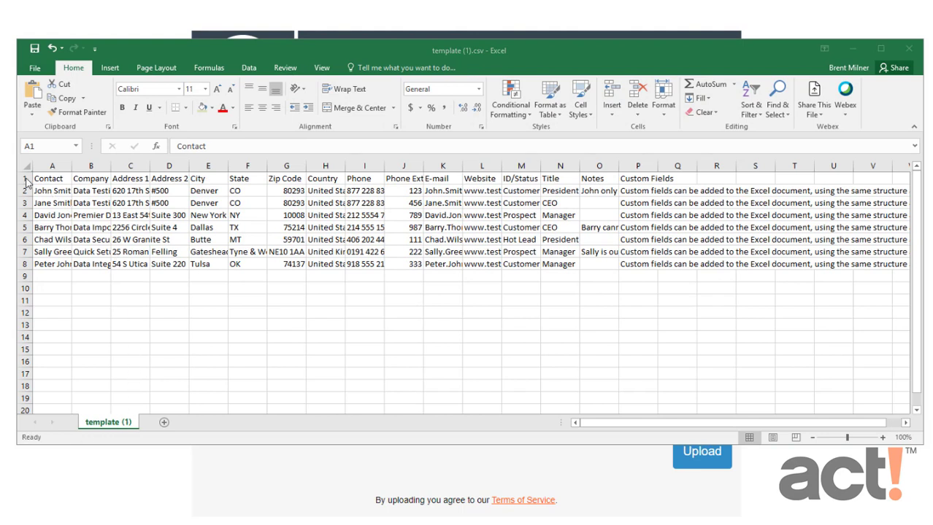
pyautogui.moveTo(44, 190); pyautogui.dragTo(718, 268)
pyautogui.click(909, 50)
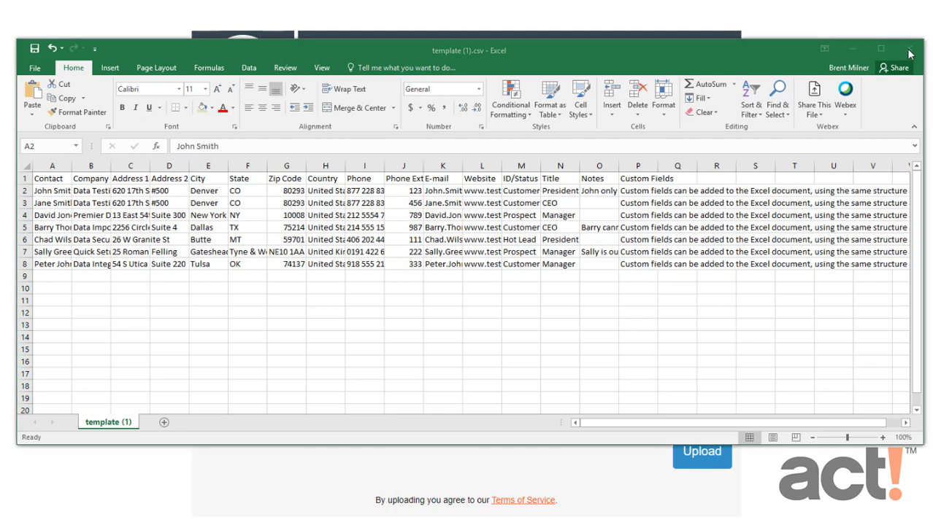